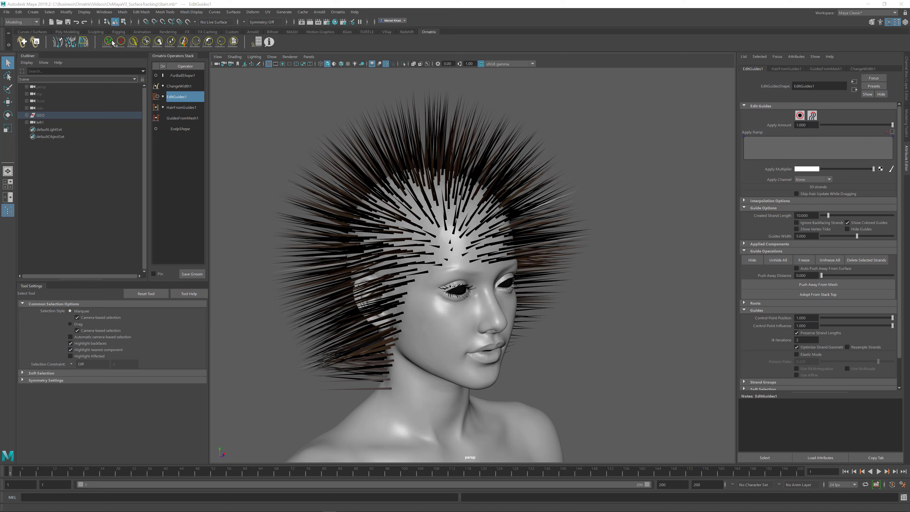
# - Comb the upper-right hair strands into a swept curve with the Ornatrix Comb Brush
pyautogui.click(133, 42)
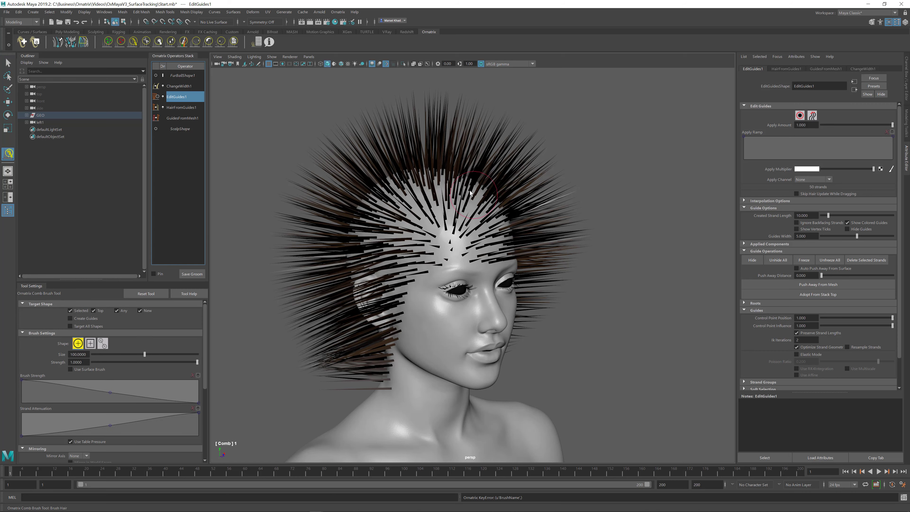
pyautogui.moveTo(465, 201)
pyautogui.mouseDown()
pyautogui.moveTo(531, 181)
pyautogui.moveTo(527, 148)
pyautogui.moveTo(538, 144)
pyautogui.mouseUp()
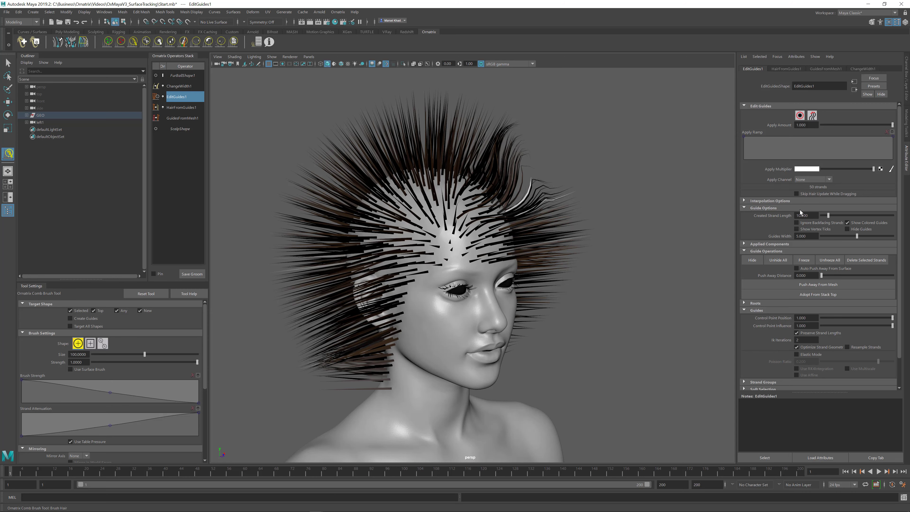
# - Expand Interpolation Options, leave Change Tracking on Surface, and undo the comb stroke
pyautogui.click(745, 200)
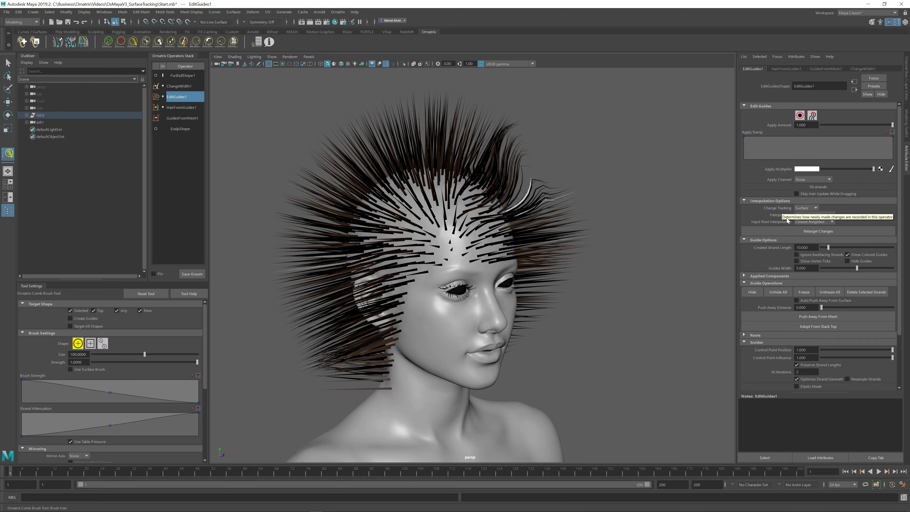
pyautogui.click(806, 211)
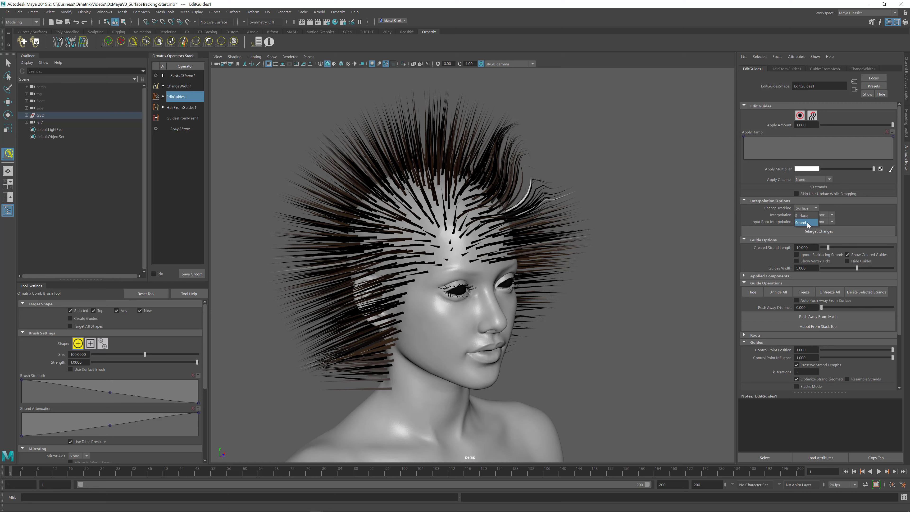
pyautogui.click(849, 207)
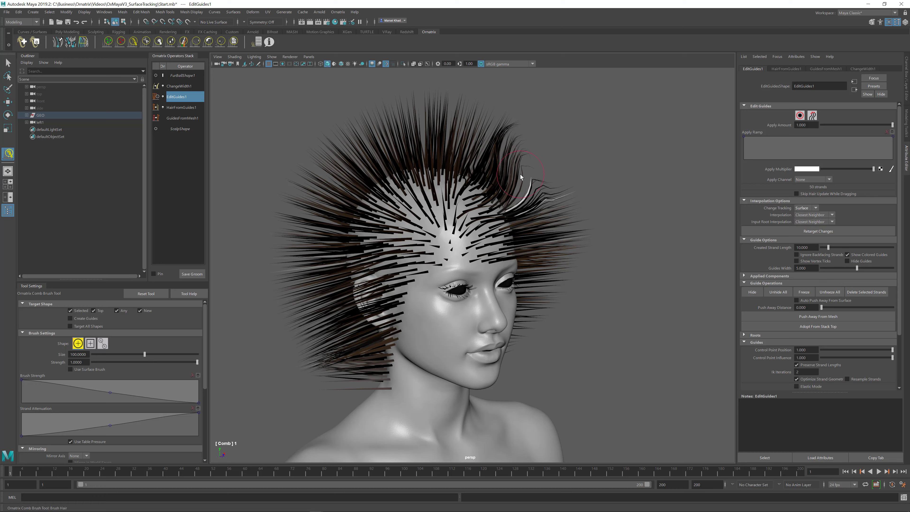
pyautogui.hotkey('ctrl', 'z')
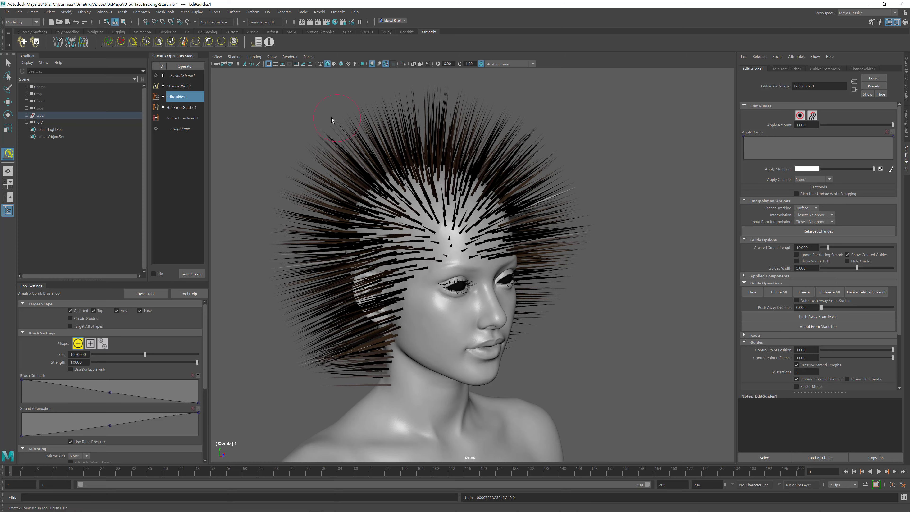
# - Hide HairFromGuides1, comb the upper-right guides into curls from a front view, then select GuidesFromMesh1
pyautogui.click(163, 108)
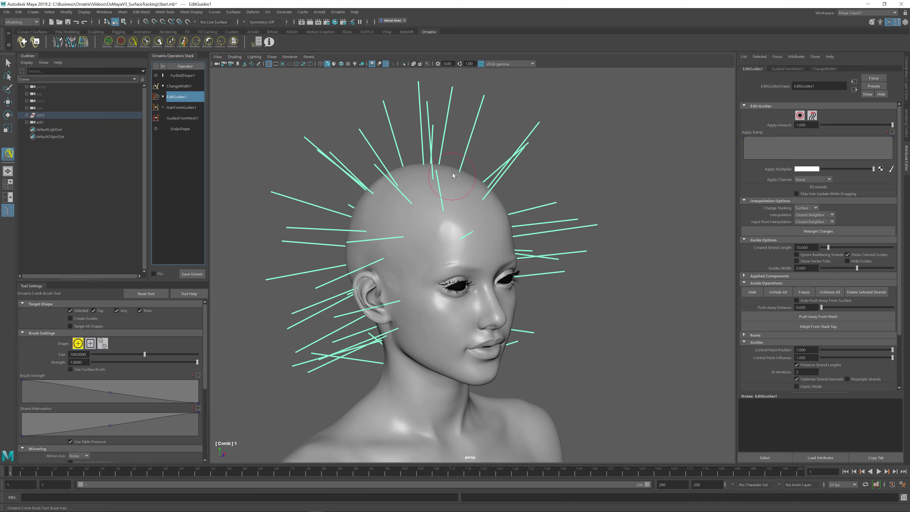
pyautogui.keyDown('alt'); pyautogui.moveTo(491, 212); pyautogui.dragTo(497, 224, button='middle'); pyautogui.keyUp('alt')
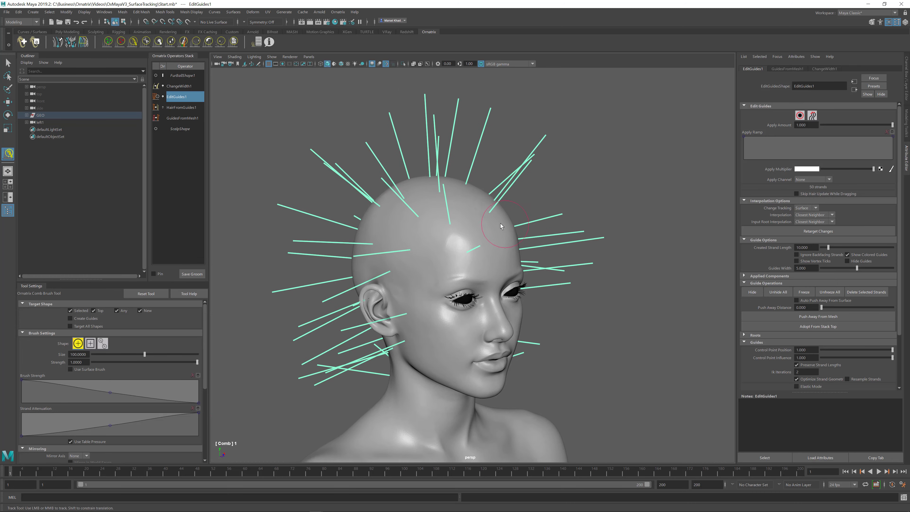
pyautogui.keyDown('alt'); pyautogui.moveTo(500, 223); pyautogui.dragTo(490, 194); pyautogui.keyUp('alt')
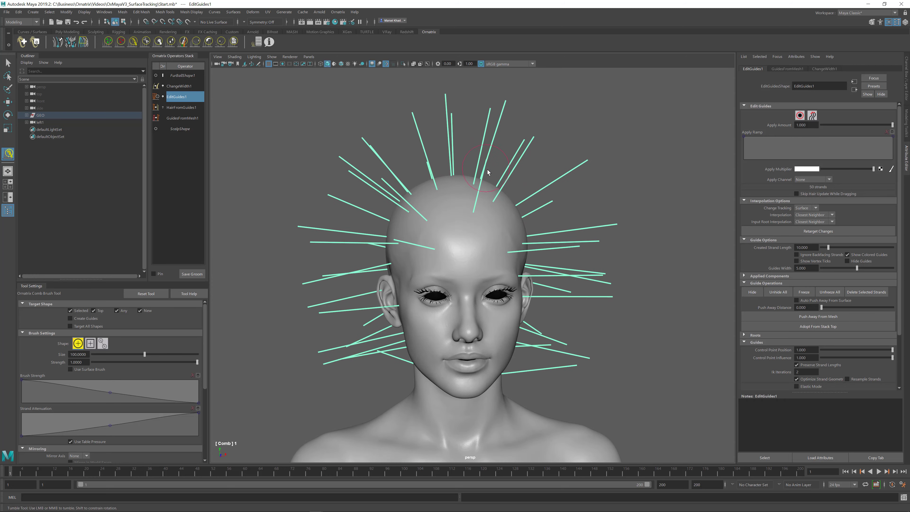
pyautogui.moveTo(473, 151)
pyautogui.mouseDown()
pyautogui.moveTo(487, 142)
pyautogui.moveTo(530, 172)
pyautogui.moveTo(521, 156)
pyautogui.moveTo(530, 154)
pyautogui.moveTo(463, 142)
pyautogui.moveTo(392, 71)
pyautogui.moveTo(209, 114)
pyautogui.mouseUp()
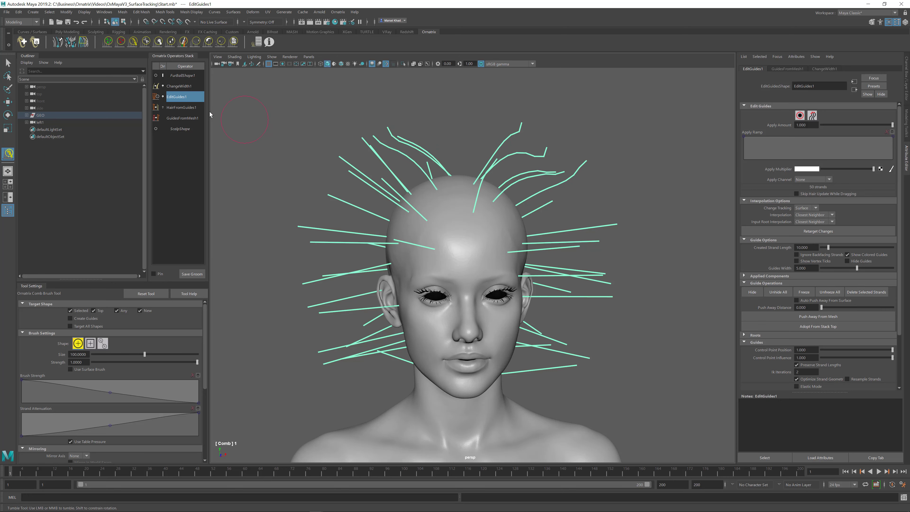
pyautogui.click(183, 118)
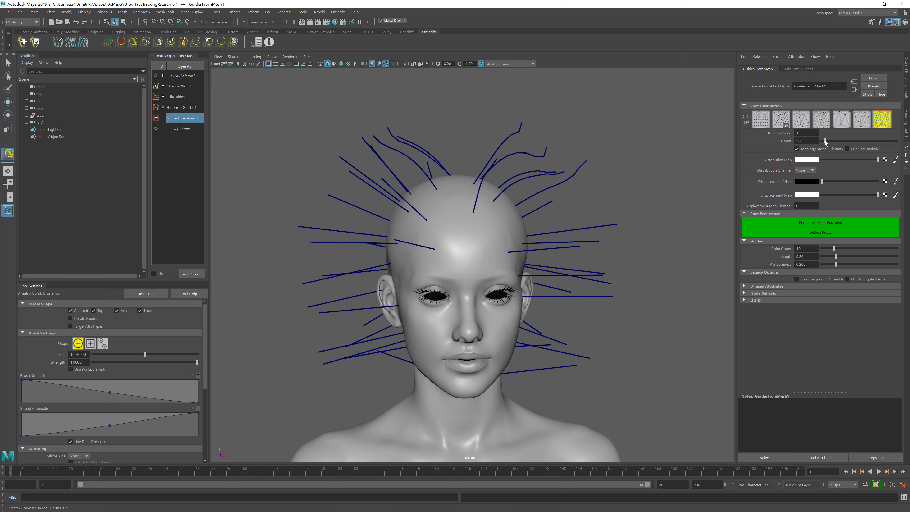
# - Test raising the guide Count from 50 to 116, undo back to 50, and reselect EditGuides1
pyautogui.moveTo(825, 140); pyautogui.dragTo(834, 142)
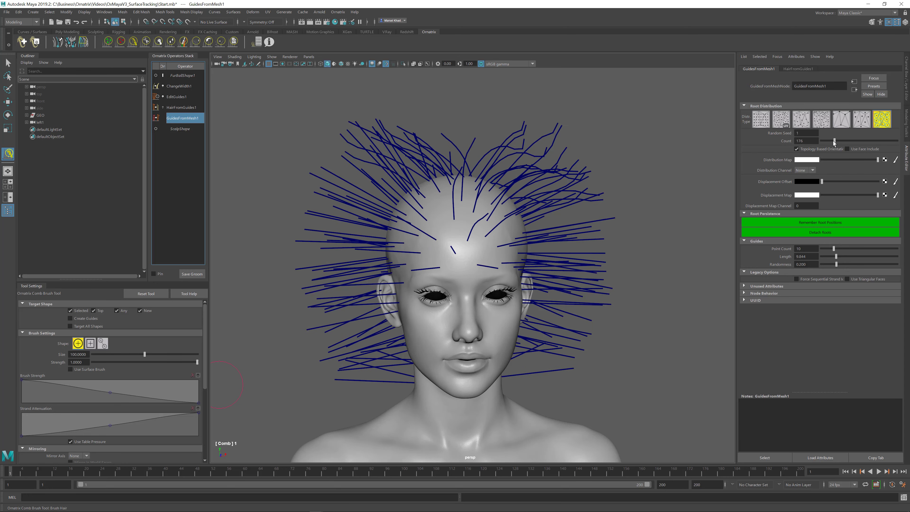
pyautogui.hotkey('ctrl', 'z')
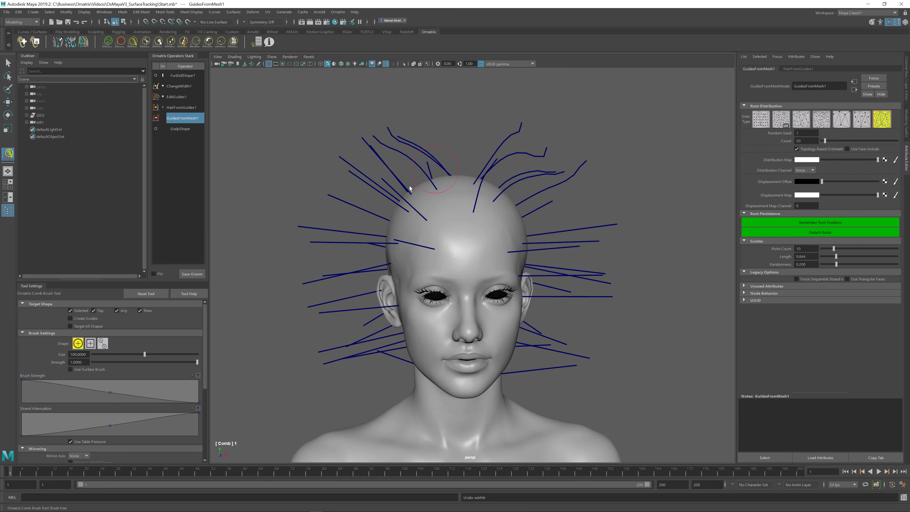
pyautogui.click(178, 100)
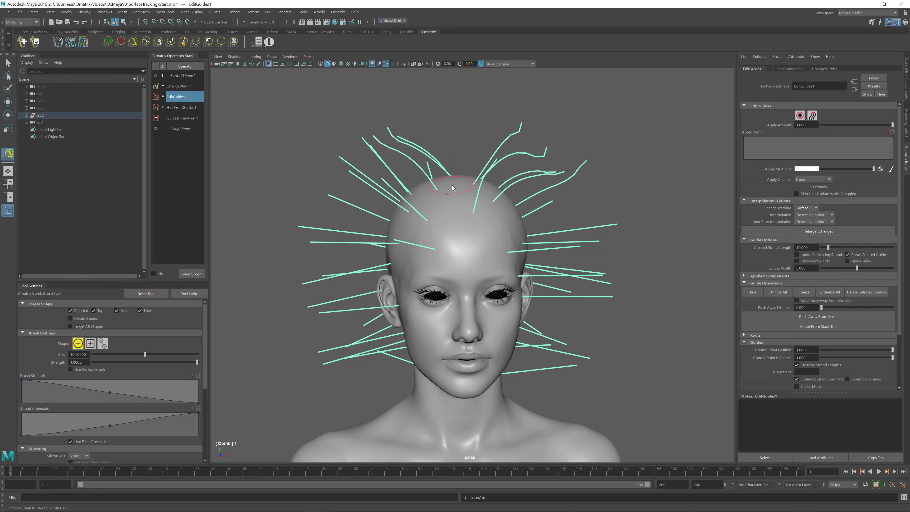
# - Undo the combed guides and set EditGuides1 Change Tracking to Strand
pyautogui.hotkey('ctrl', 'z')
pyautogui.click(816, 209)
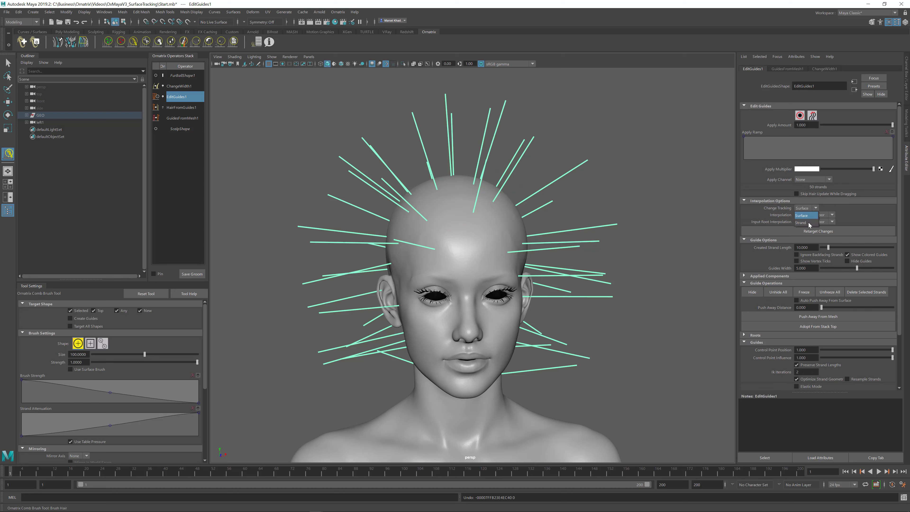
pyautogui.click(804, 220)
# - Comb the top-of-head guides into wavy curves, then select GuidesFromMesh1
pyautogui.moveTo(487, 147)
pyautogui.mouseDown()
pyautogui.moveTo(506, 136)
pyautogui.moveTo(534, 144)
pyautogui.mouseUp()
pyautogui.moveTo(457, 143)
pyautogui.mouseDown()
pyautogui.moveTo(430, 122)
pyautogui.moveTo(462, 136)
pyautogui.mouseUp()
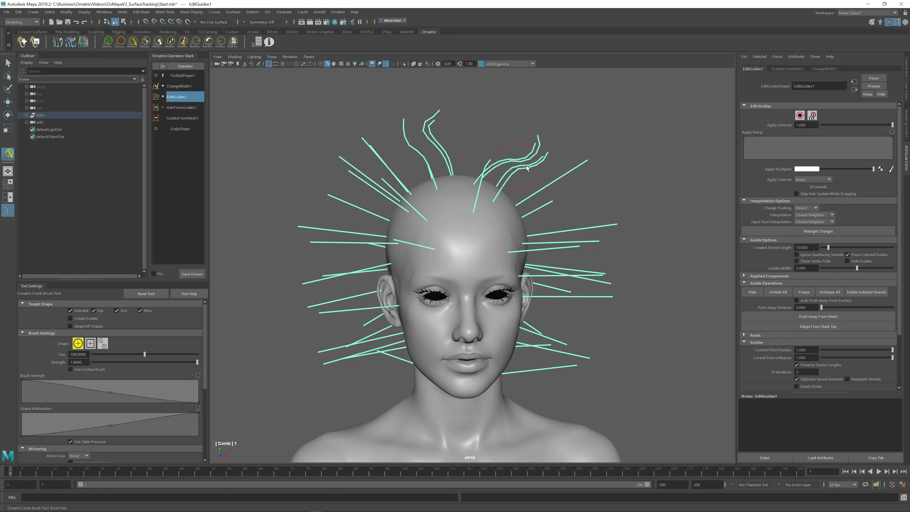
pyautogui.click(189, 120)
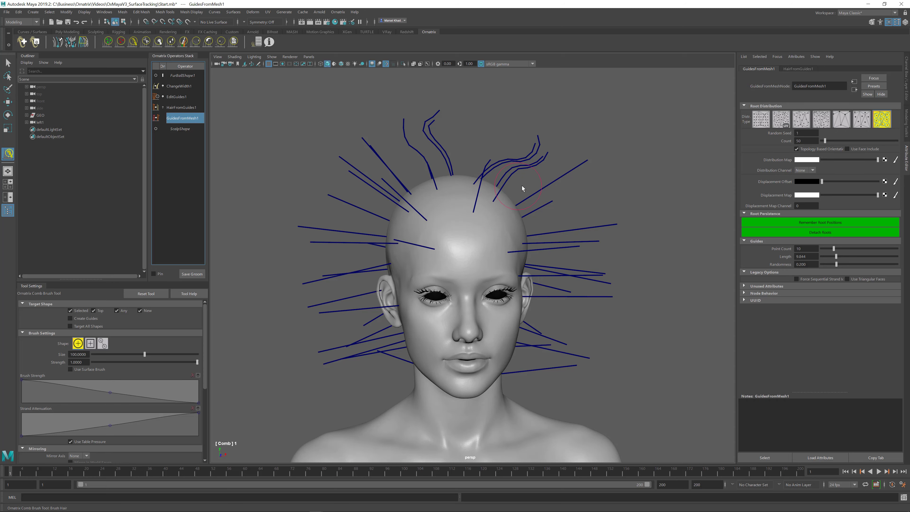
# - Raise the guide Count to 135 and back to 50, then undo back to EditGuides1
pyautogui.click(832, 140)
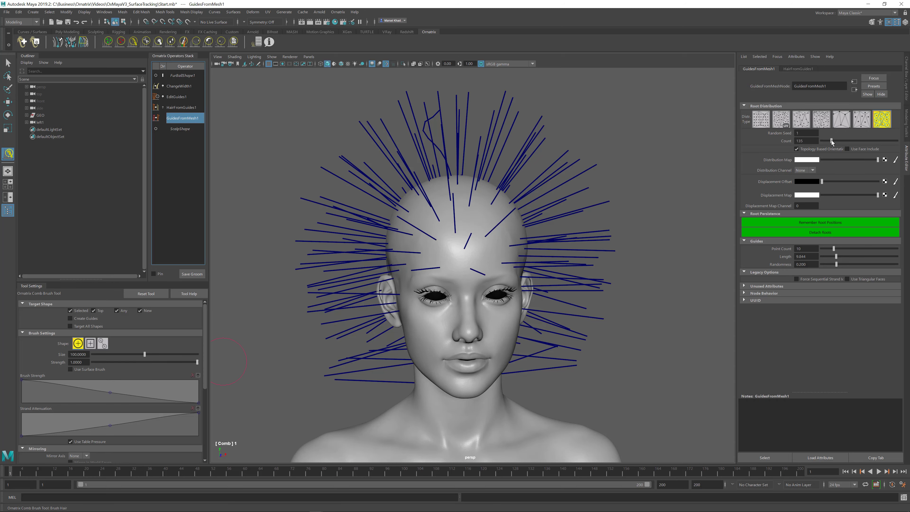
pyautogui.moveTo(833, 139); pyautogui.dragTo(826, 144)
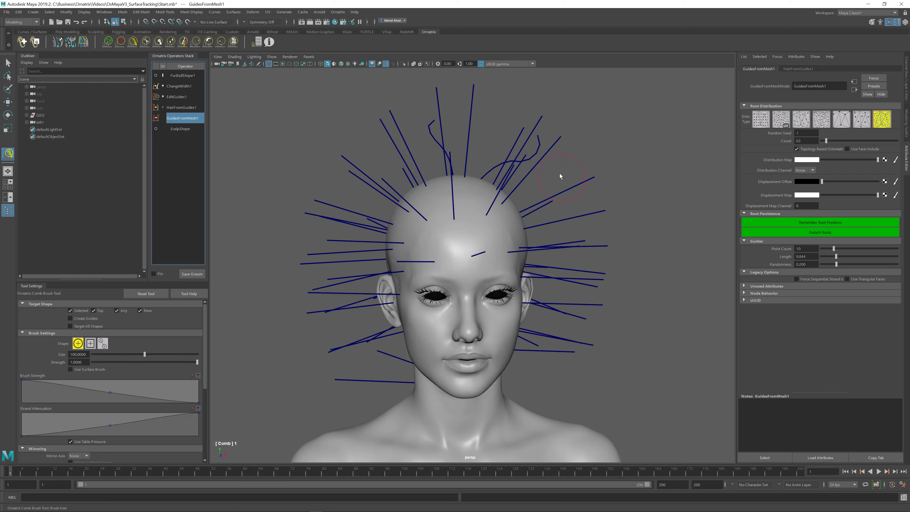
pyautogui.hotkey('ctrl', 'z')
pyautogui.hotkey('ctrl', 'z')
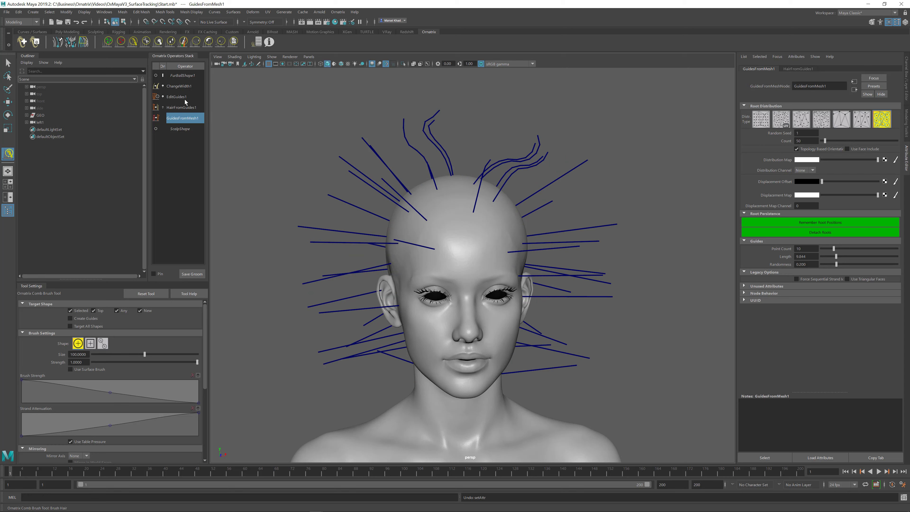
pyautogui.hotkey('ctrl', 'z')
# - Undo the curls, switch Change Tracking back to Surface, and show HairFromGuides1 again
pyautogui.hotkey('ctrl', 'z')
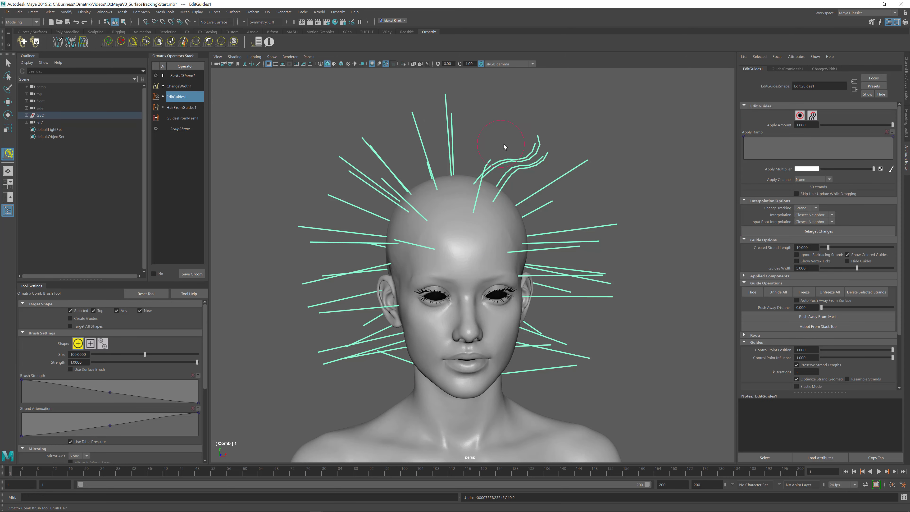
pyautogui.hotkey('ctrl', 'z')
pyautogui.click(817, 209)
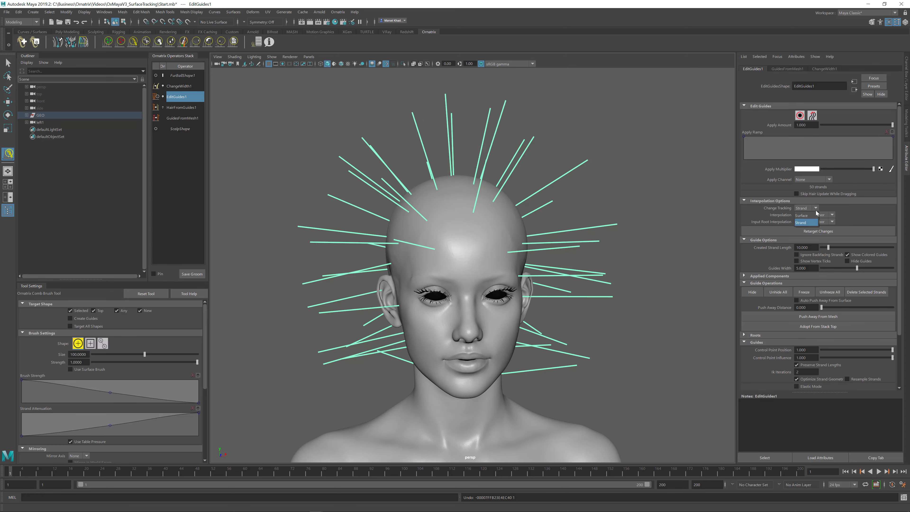
pyautogui.click(805, 215)
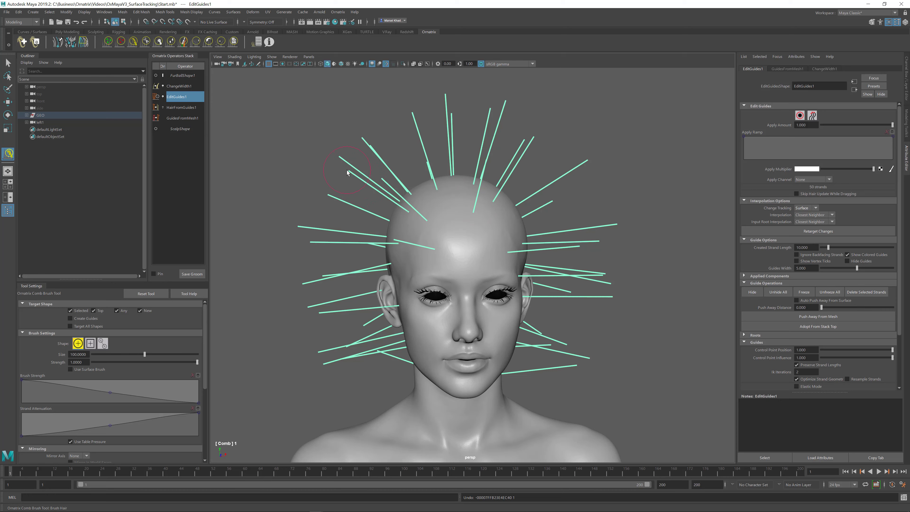
pyautogui.click(164, 108)
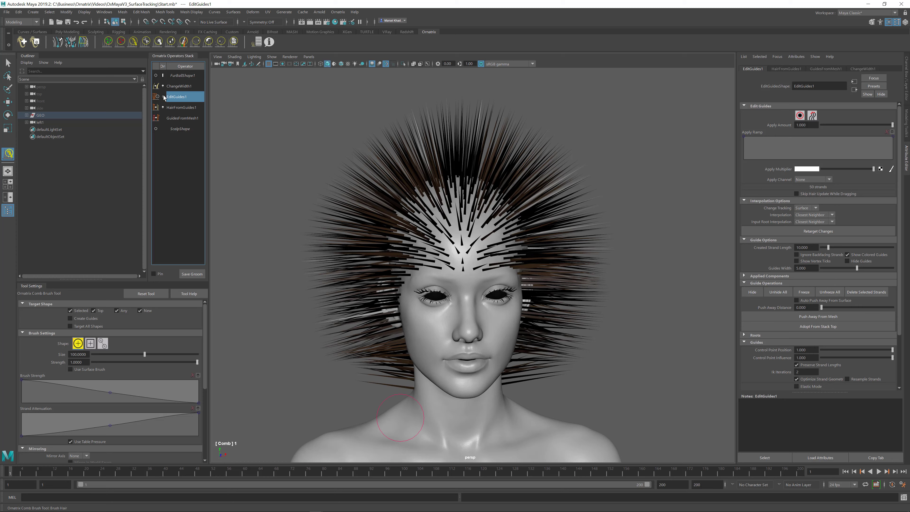
# - Hide the generated hair and step through GuidesFromMesh1 and HairFromGuides1 back to EditGuides1
pyautogui.click(164, 108)
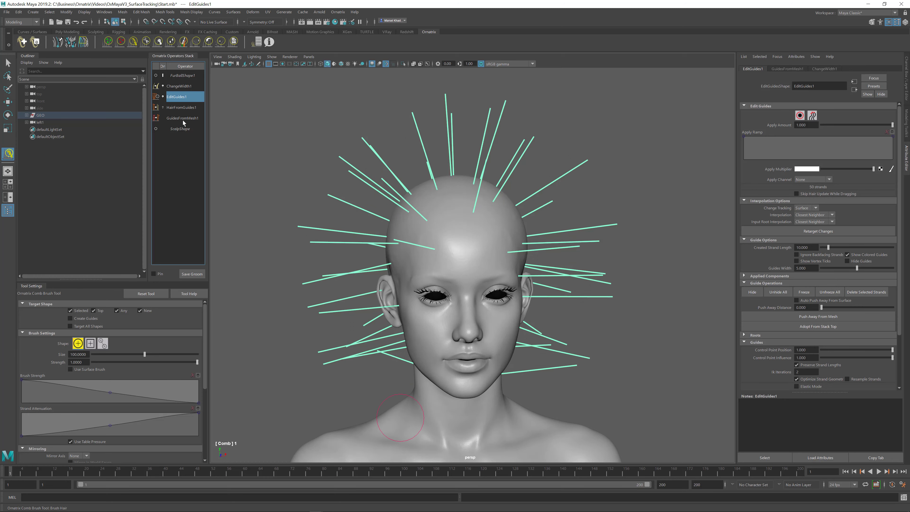
pyautogui.click(183, 118)
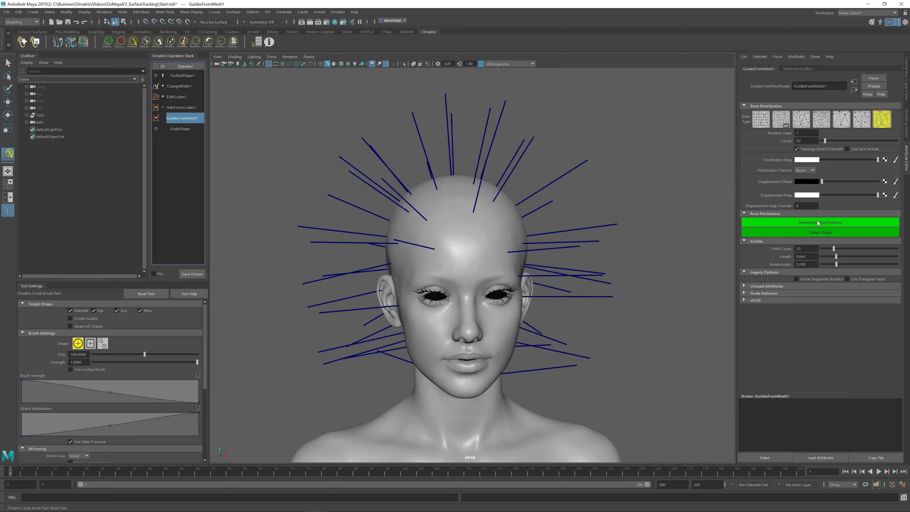
pyautogui.click(178, 107)
pyautogui.click(177, 96)
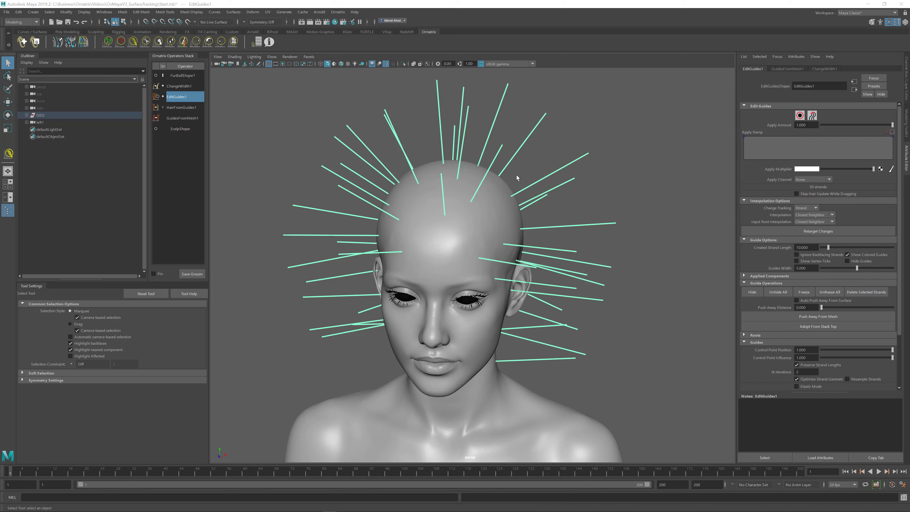
# - Confirm Change Tracking stays on Strand and marquee-select the seven upper-right guides
pyautogui.click(813, 209)
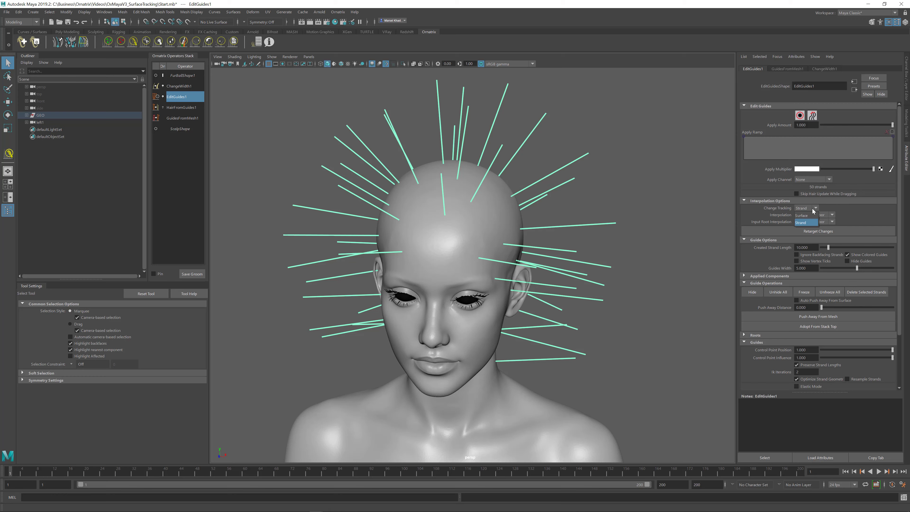
pyautogui.click(835, 213)
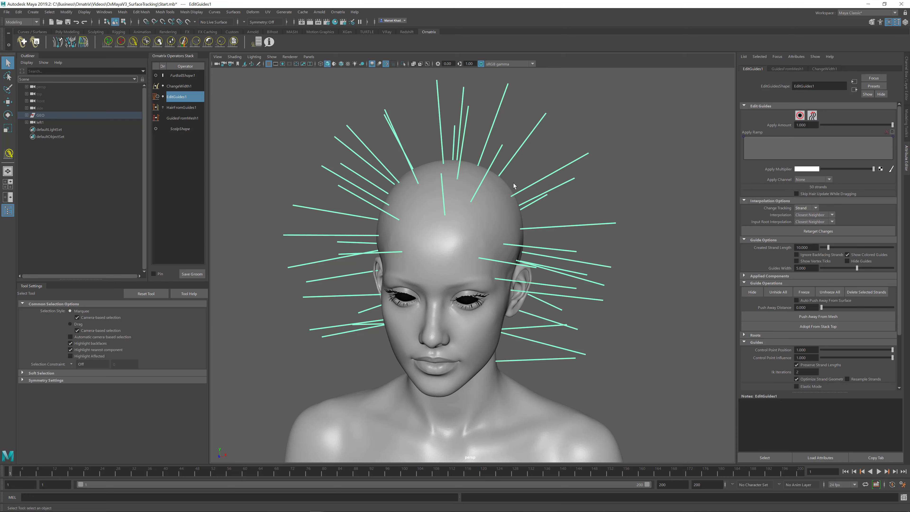
pyautogui.click(800, 115)
pyautogui.moveTo(593, 130); pyautogui.dragTo(468, 206)
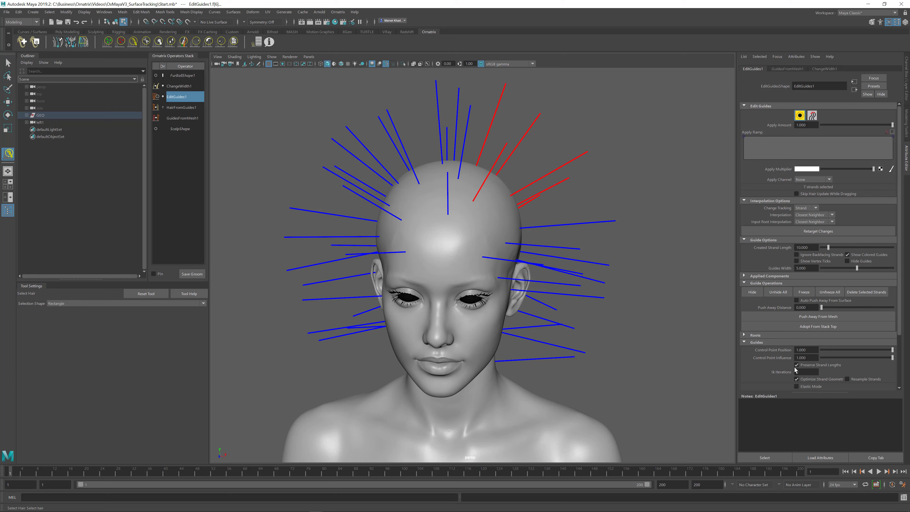
# - Collapse the Guides section and expand the Strand Groups options
pyautogui.click(745, 343)
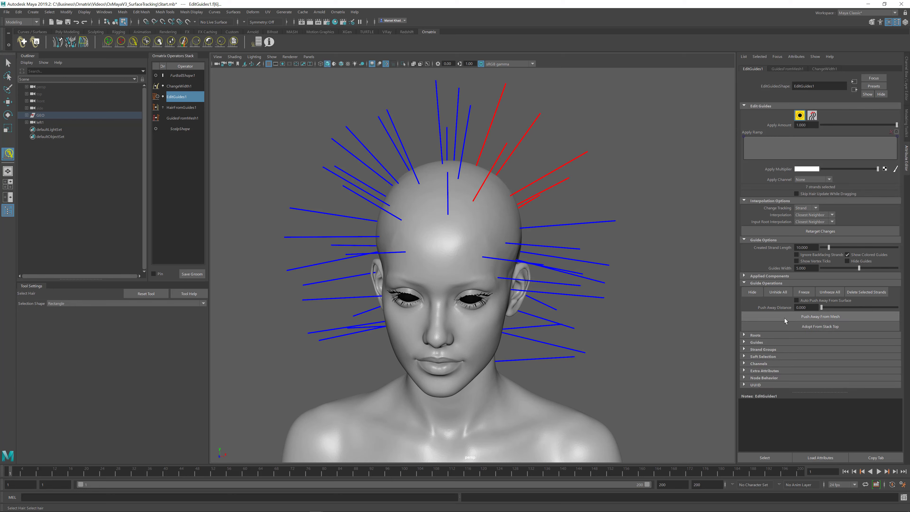
pyautogui.click(745, 350)
pyautogui.scroll(-2, 783, 354)
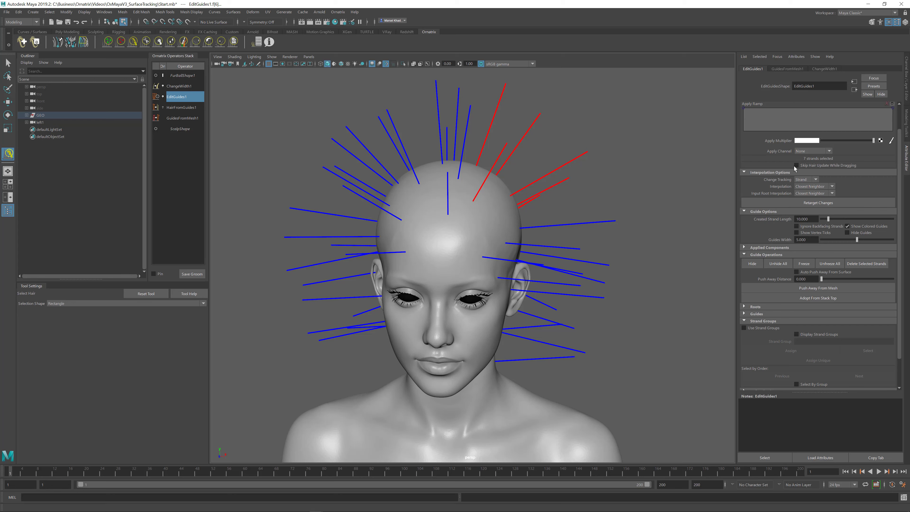
pyautogui.click(807, 179)
pyautogui.click(805, 187)
pyautogui.click(811, 183)
pyautogui.click(807, 194)
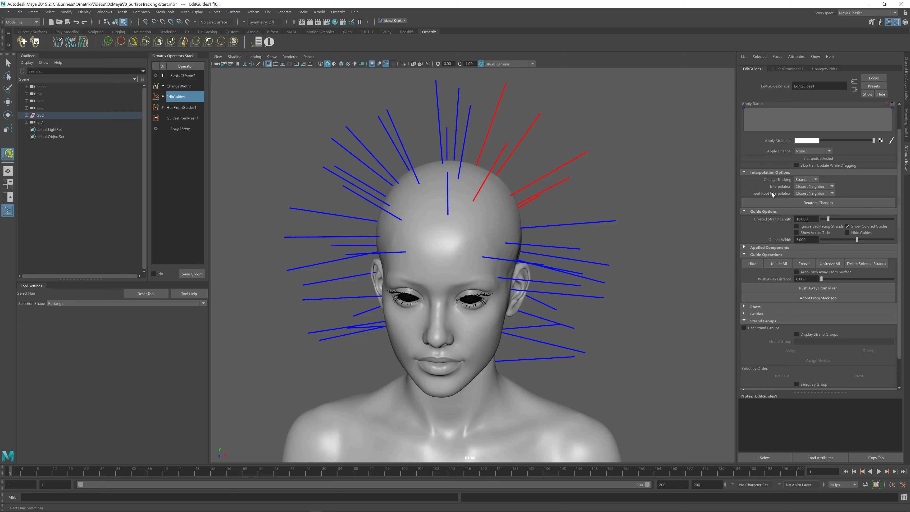